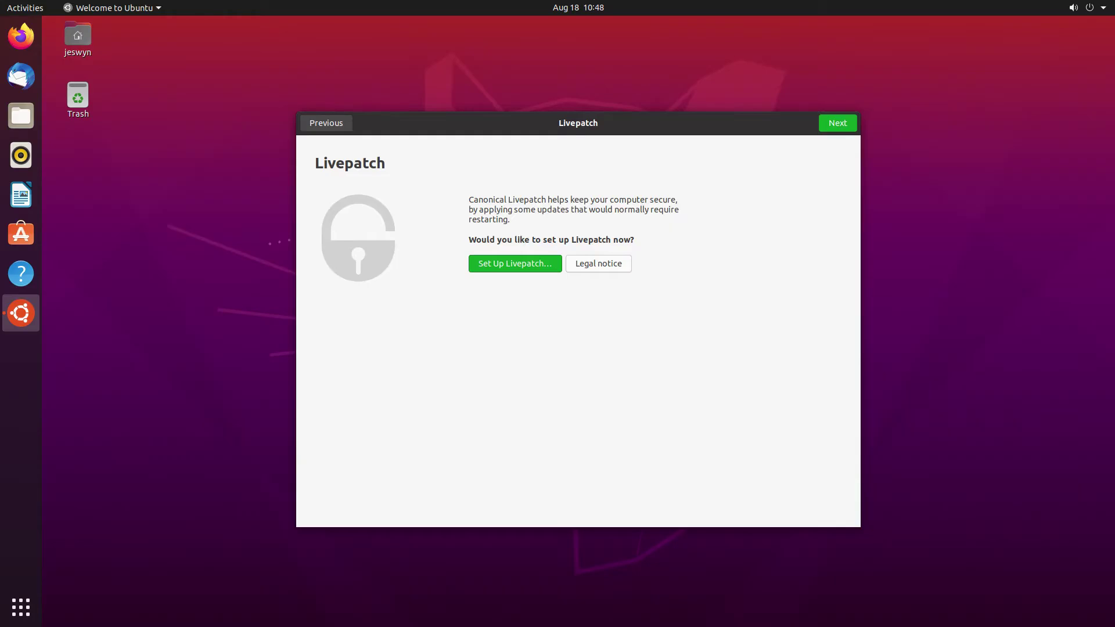
- Show the Activities overview of installed applications
key("super+a")
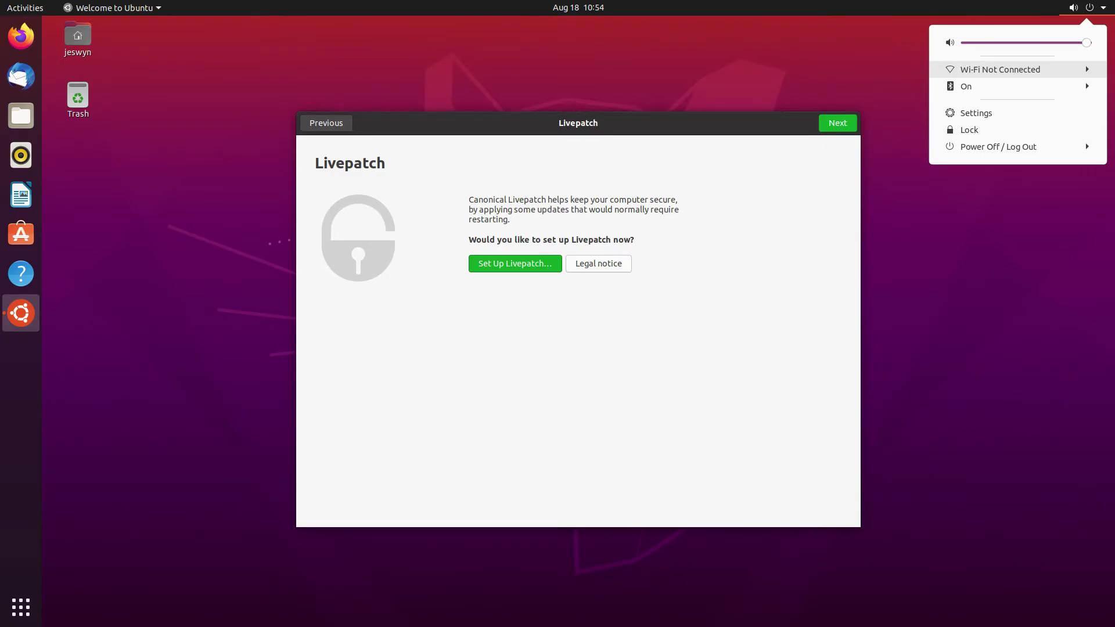
- Join the first secured network in Wi-Fi Settings using the pasted network password
left_click(1000, 69)
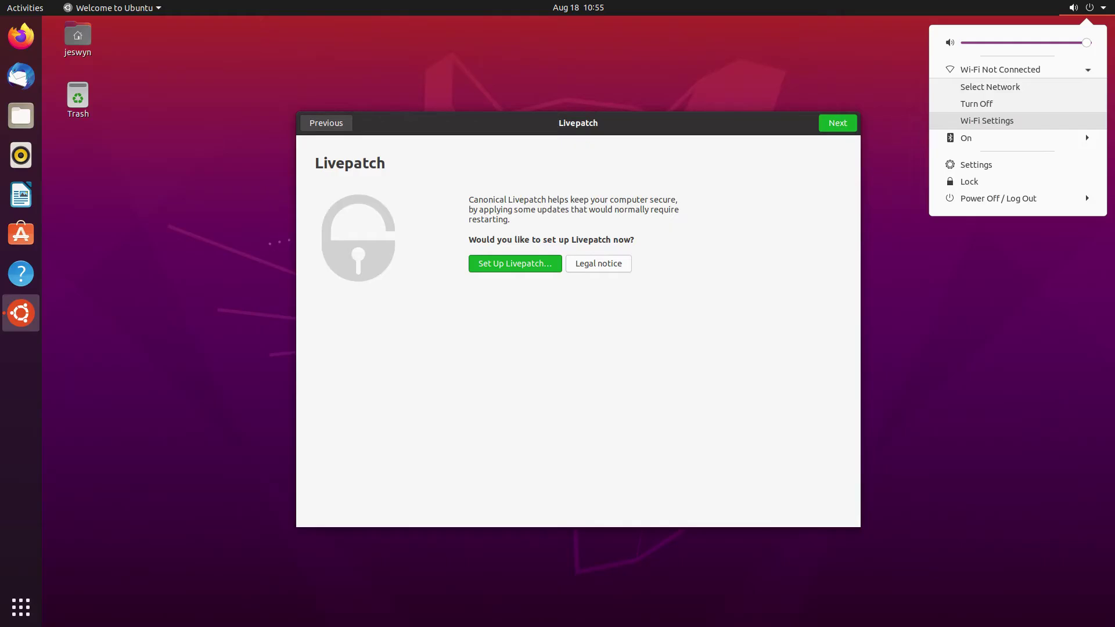
key("Return")
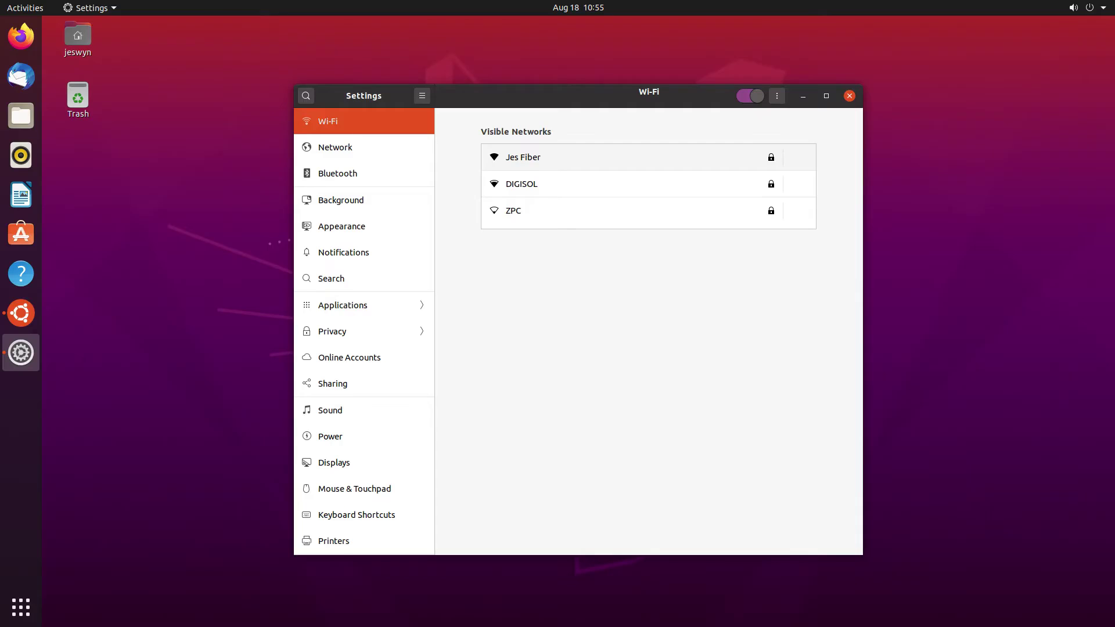
key("Return")
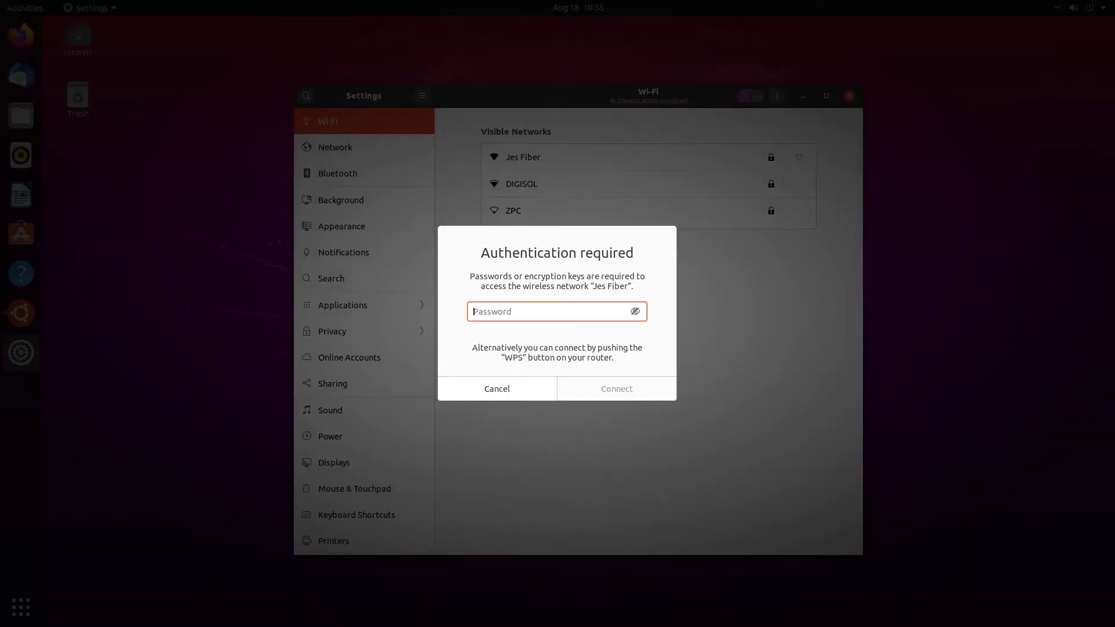
key("ctrl+v")
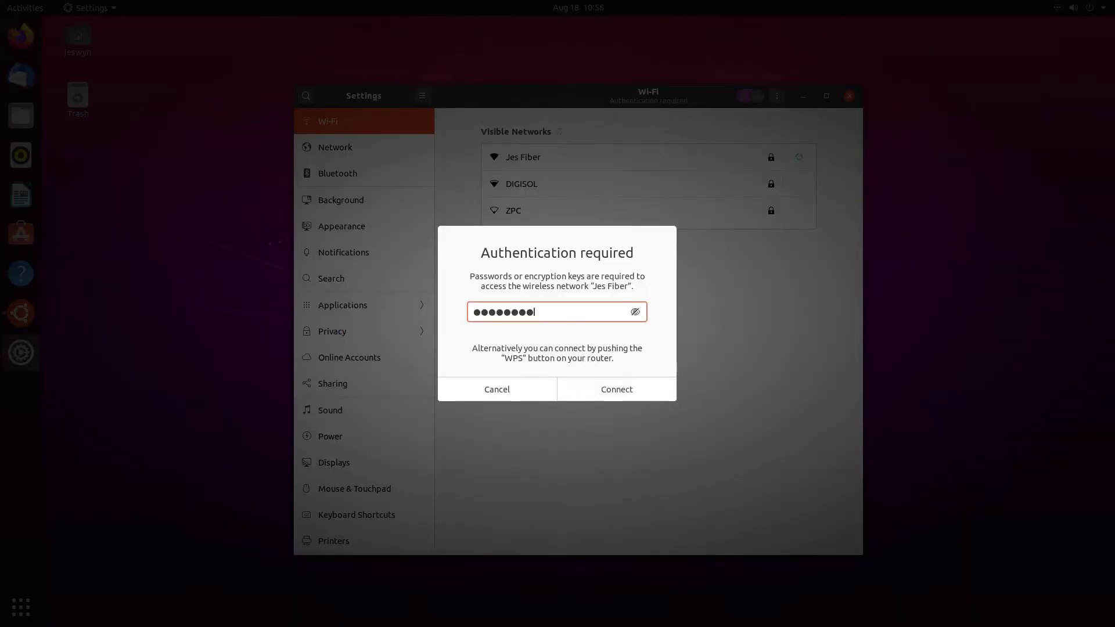
key("Return")
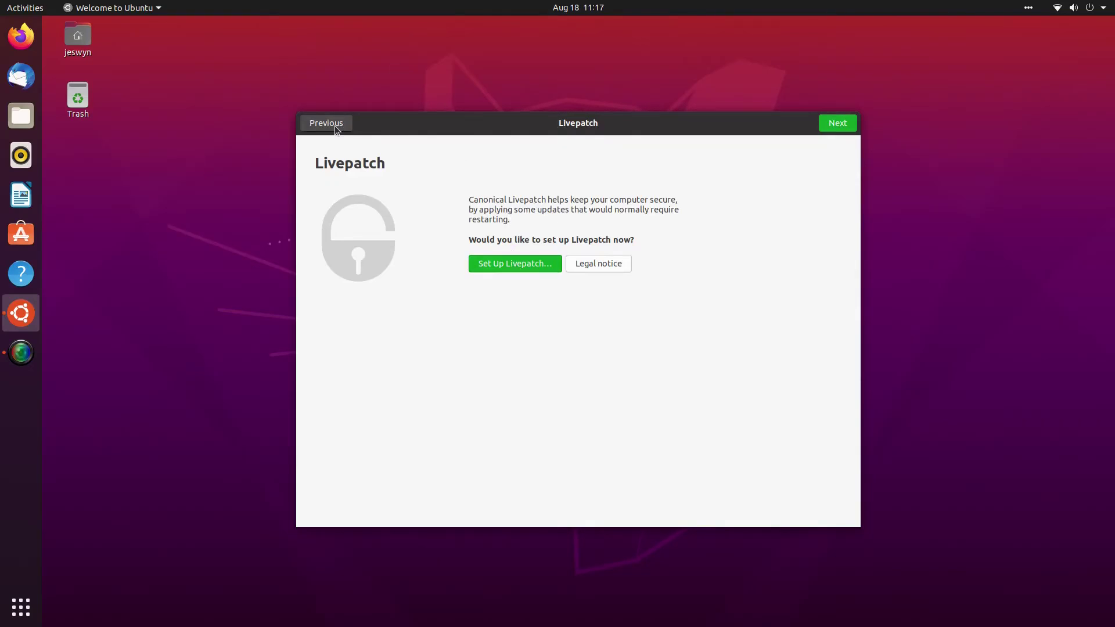
- Authenticate Livepatch setup with the user password, retrying after the first attempt fails
left_click(517, 265)
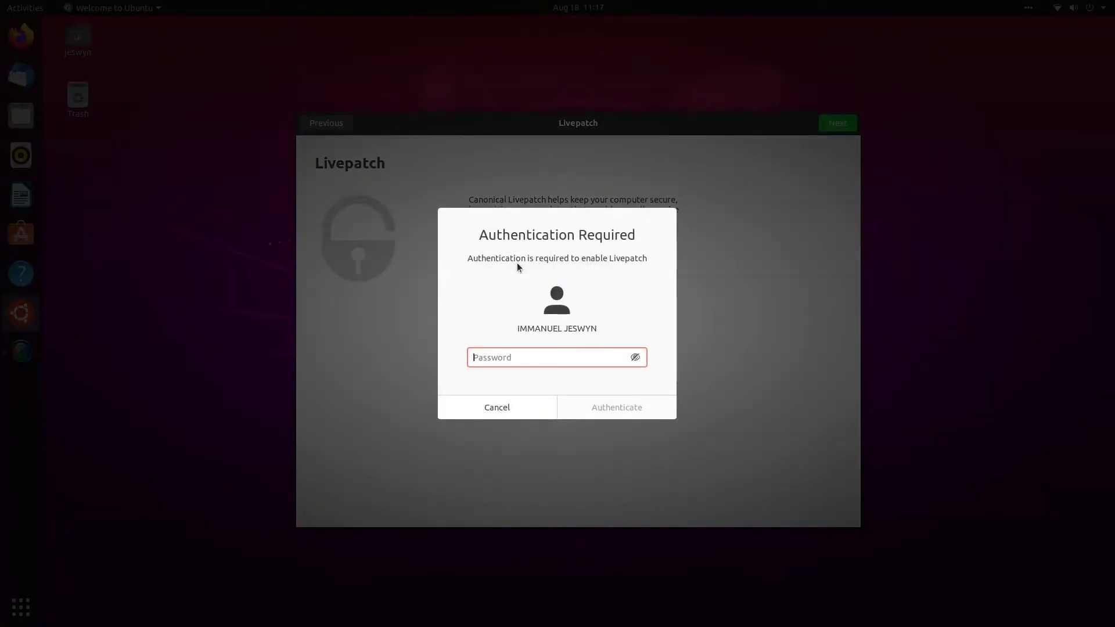
type("••••••••")
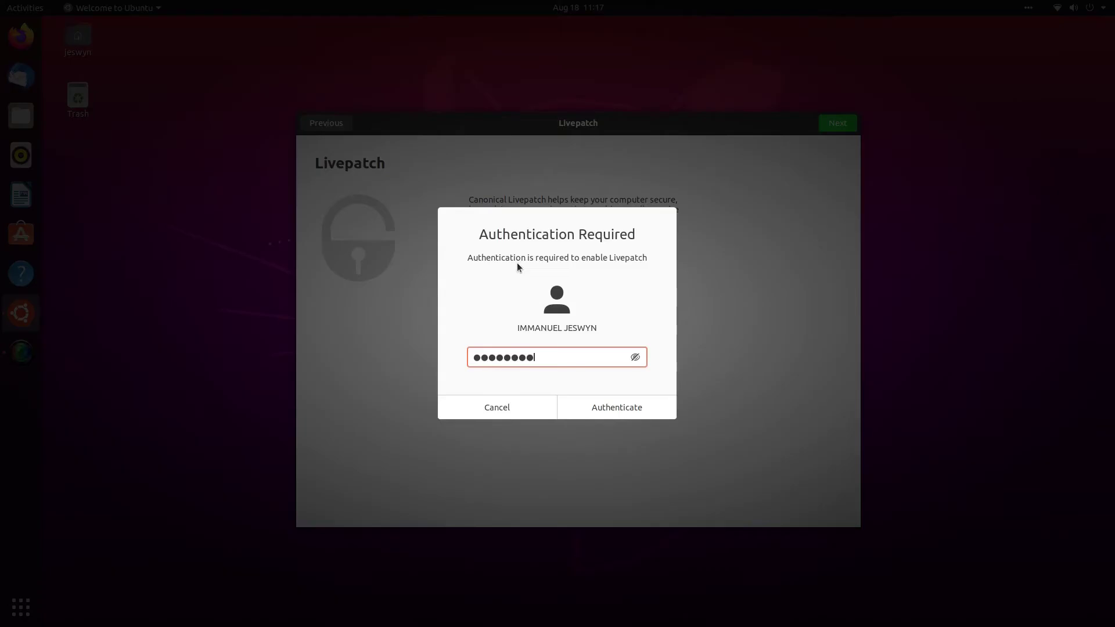
left_click(601, 405)
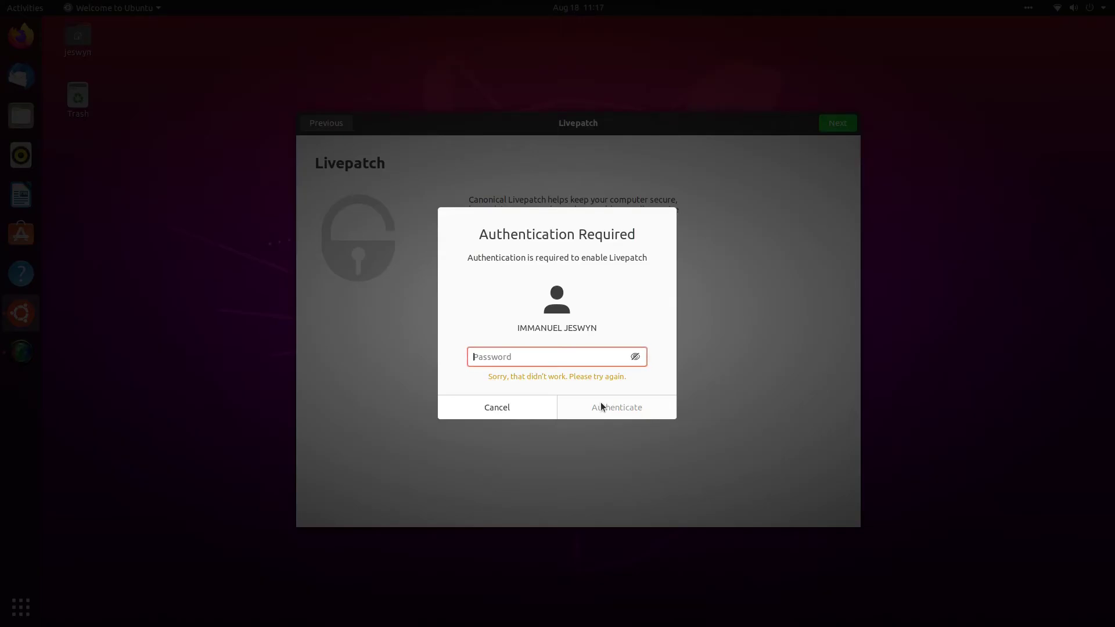
left_click(529, 409)
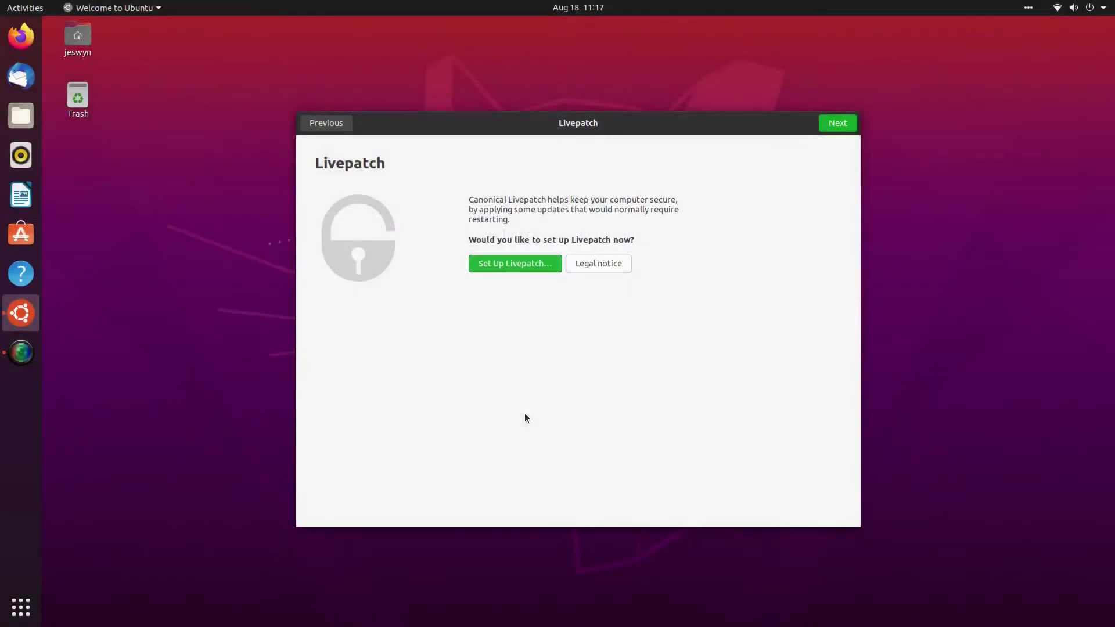
left_click(517, 265)
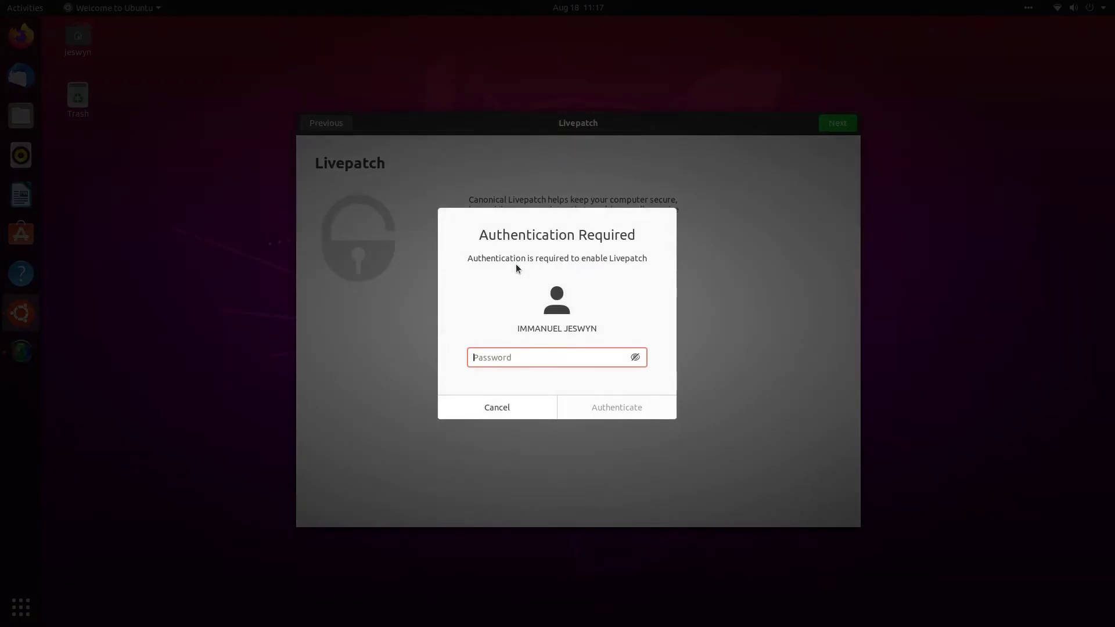
type("*****")
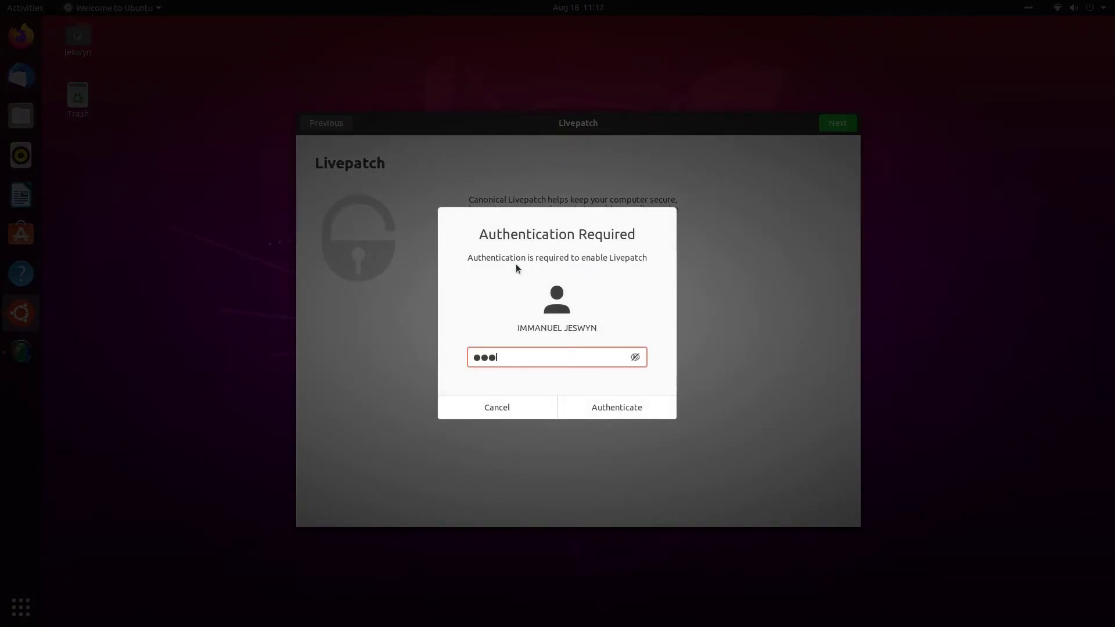
type("****")
key("Return")
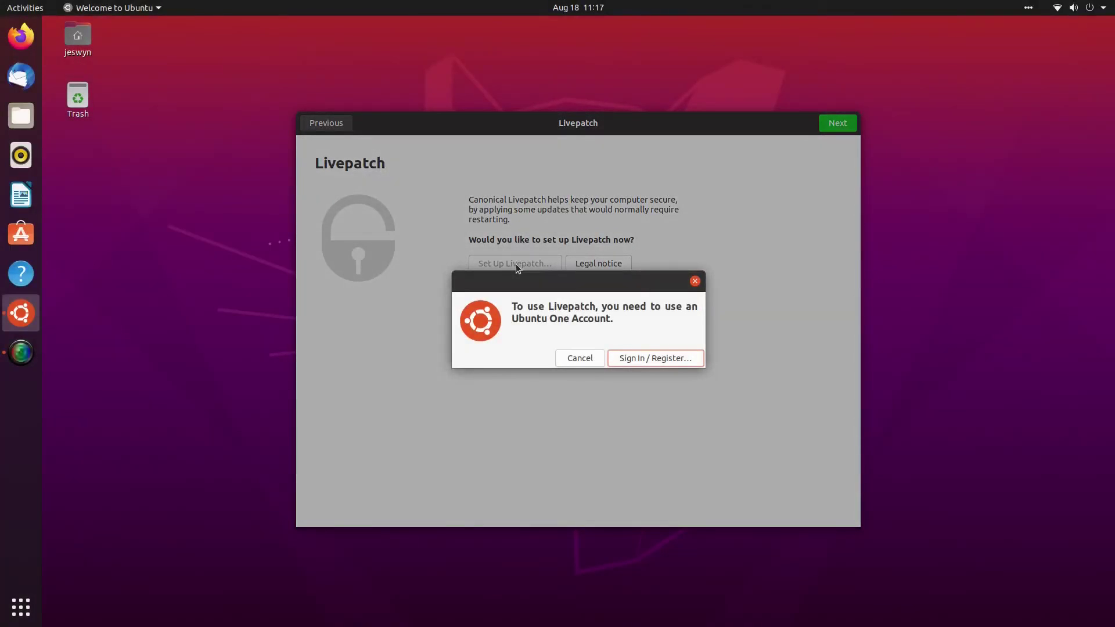
- Attempt Ubuntu One sign-in with the account e-mail and password, then dismiss the rejection error
left_click(646, 358)
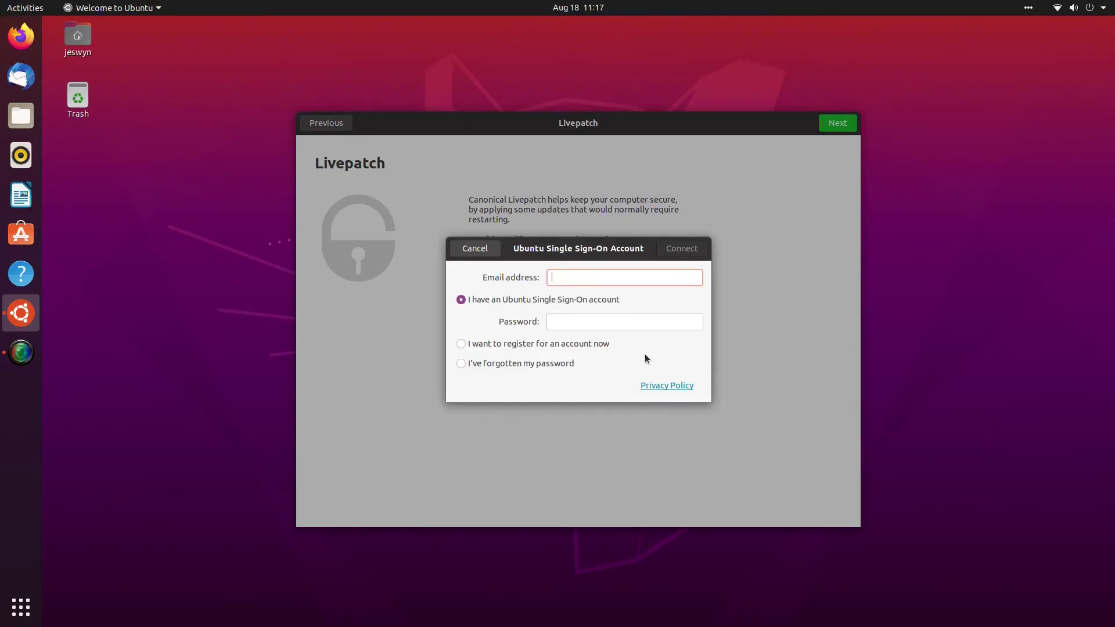
left_click(631, 317)
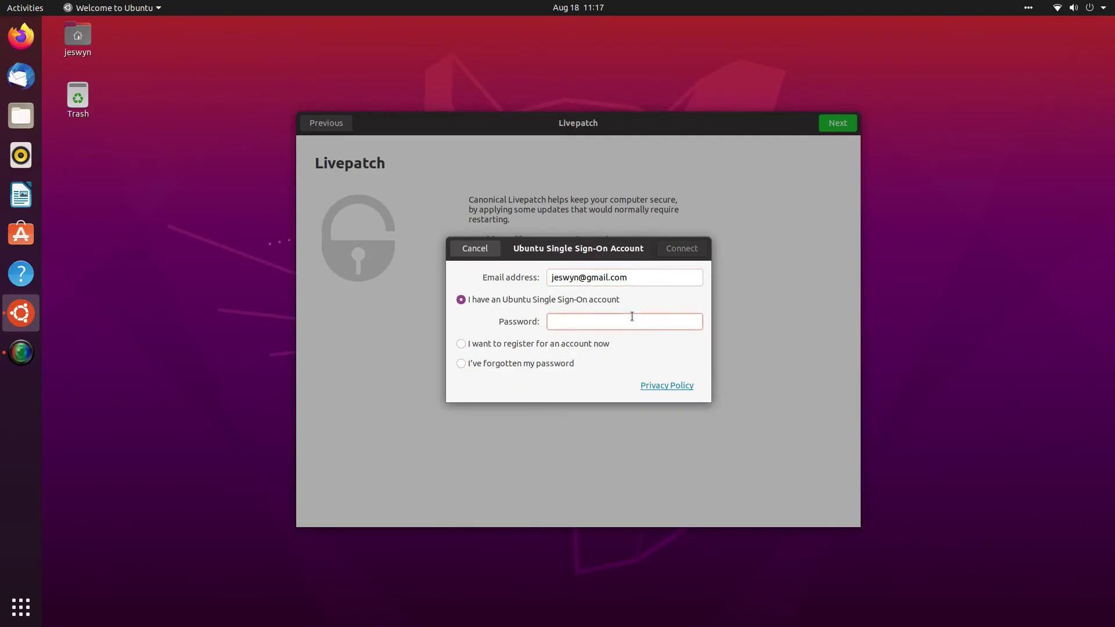
type("*****")
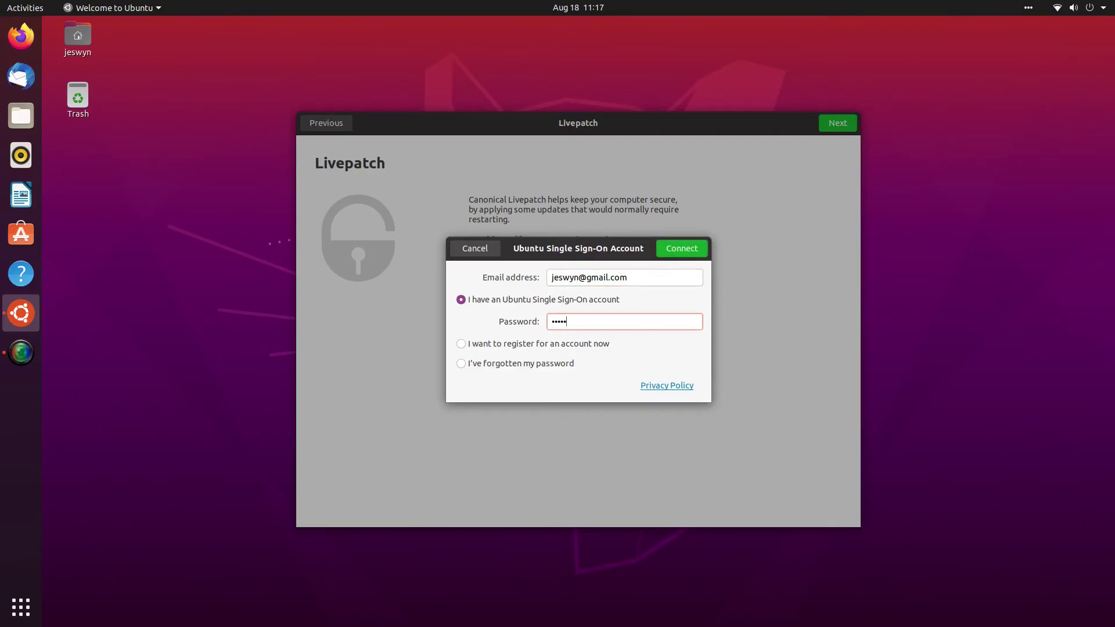
type("***")
left_click(695, 249)
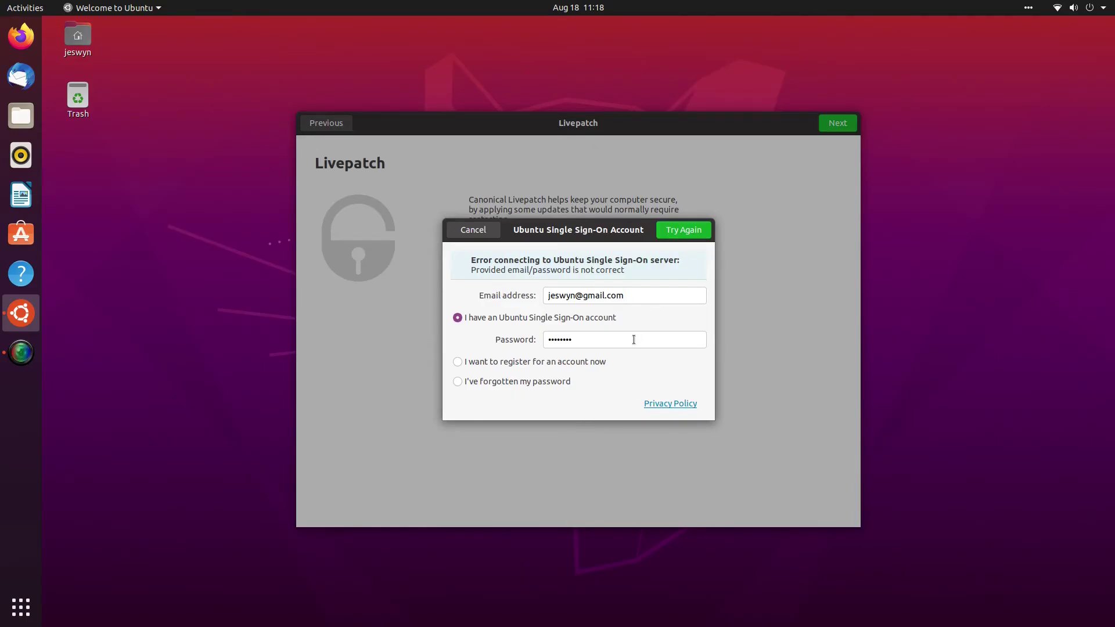
left_click(488, 232)
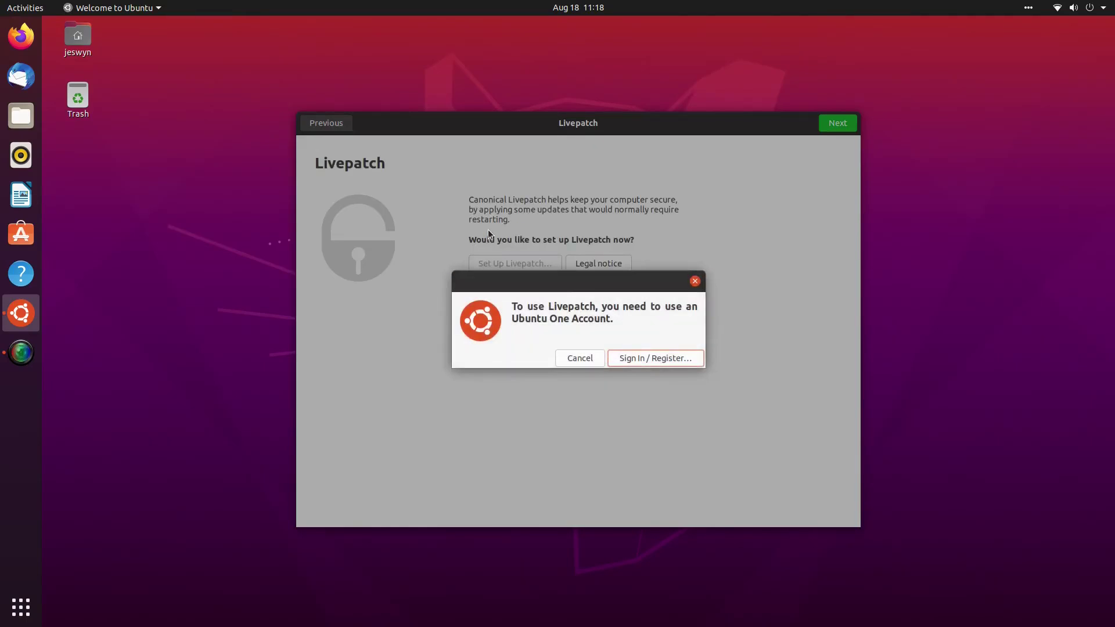
- Sign in to Ubuntu One with the account e-mail and password, confirm Livepatch, and continue
left_click(666, 358)
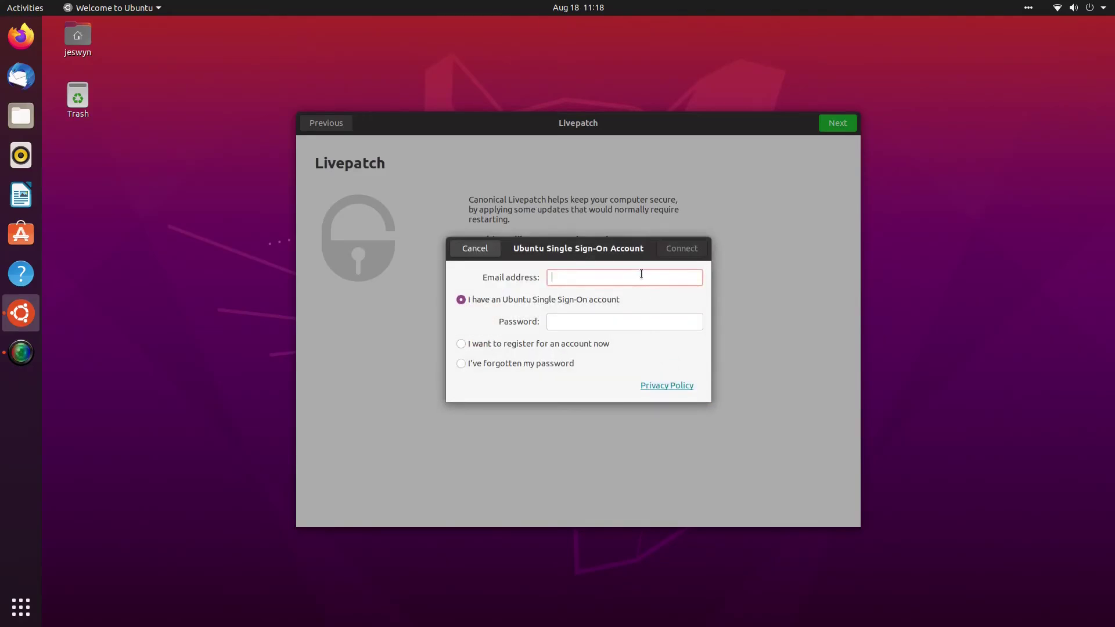
left_click(648, 325)
type("*****")
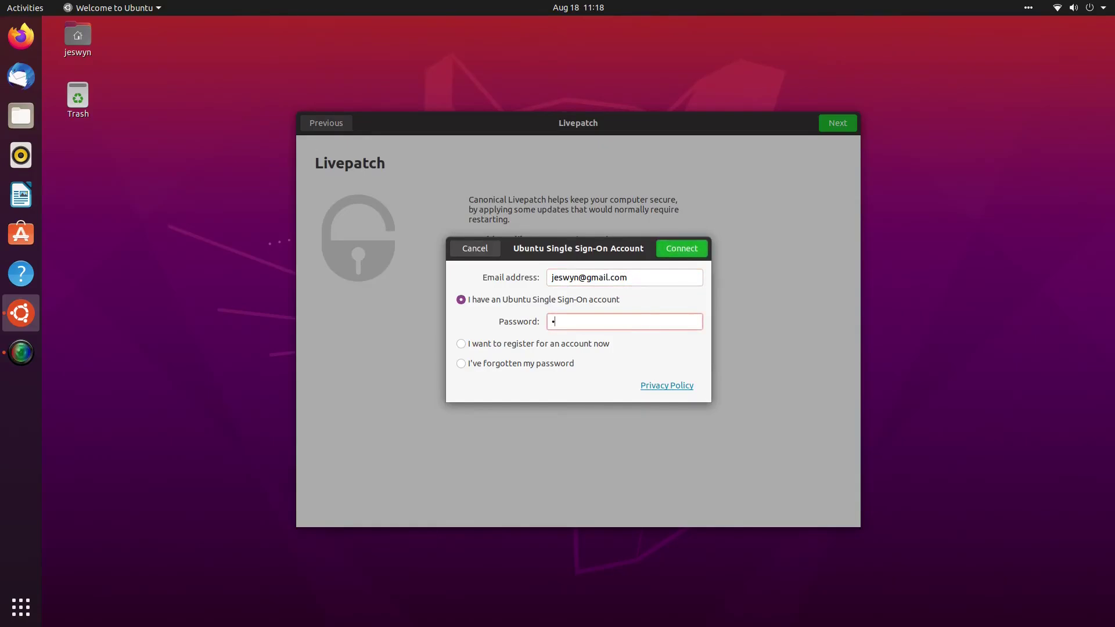
type("***")
left_click(692, 253)
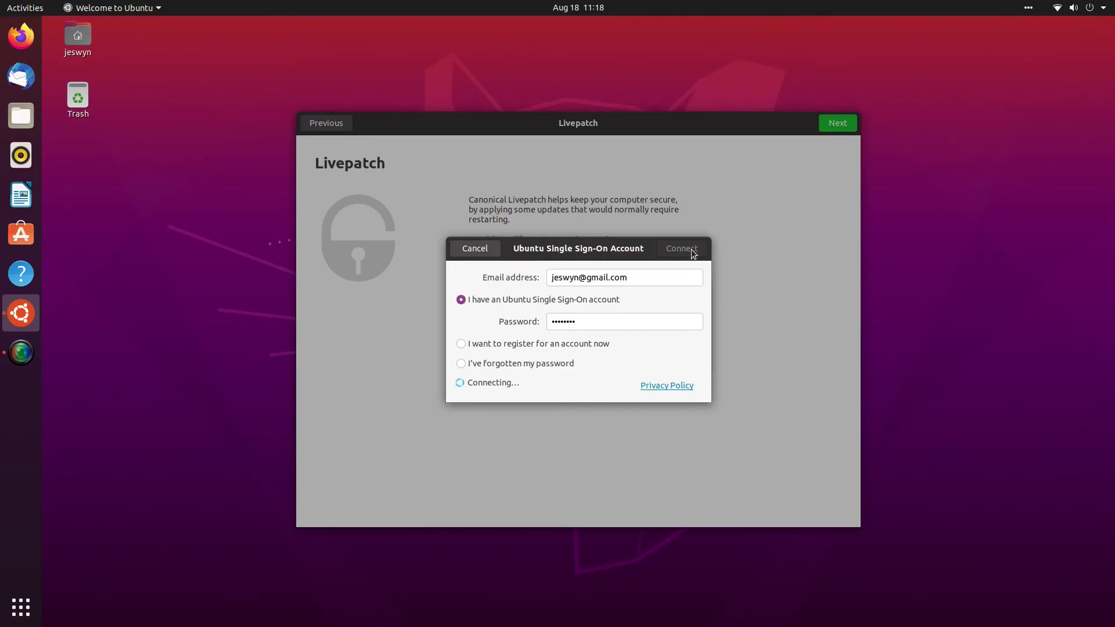
key("Return")
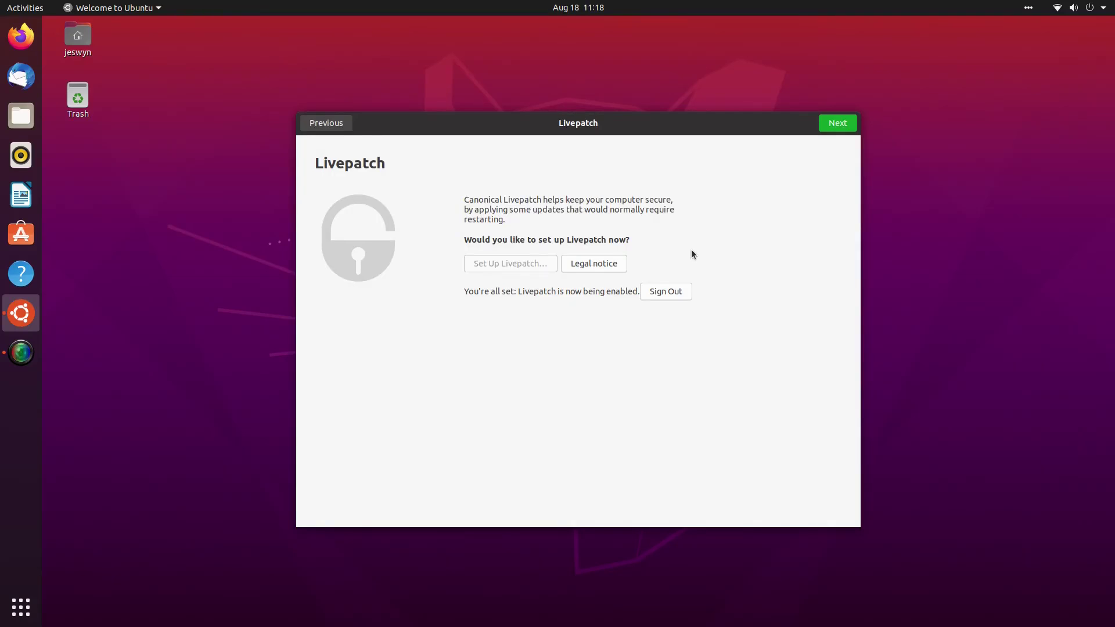
left_click(838, 125)
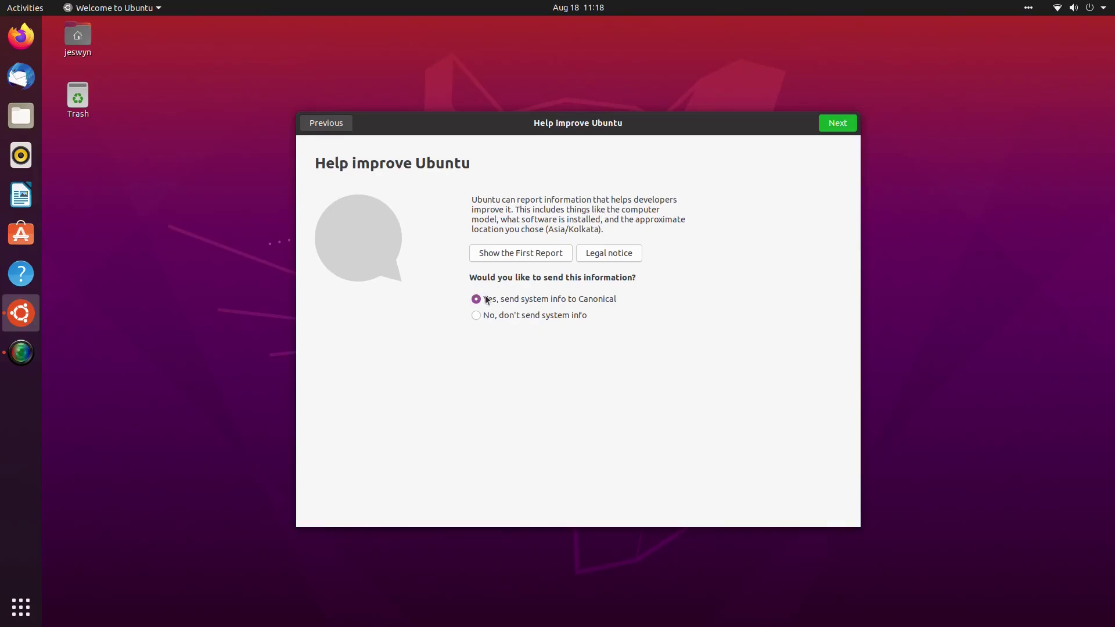
- Leave Location Services off on the Privacy page and finish setup on Ready to go
left_click(847, 127)
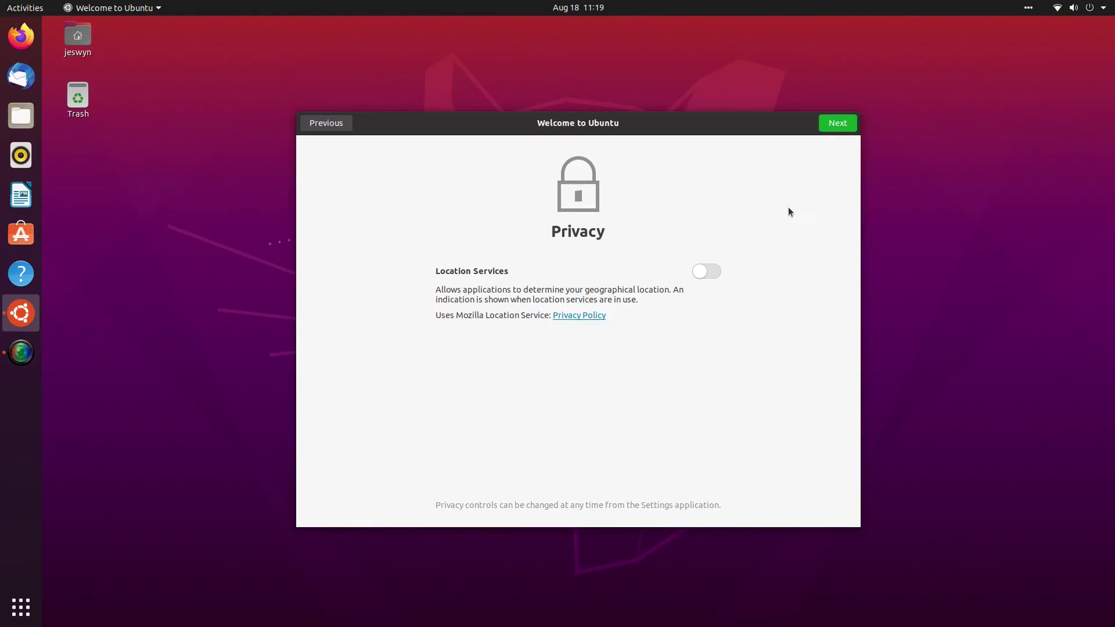
left_click(703, 270)
left_click(713, 272)
left_click(834, 121)
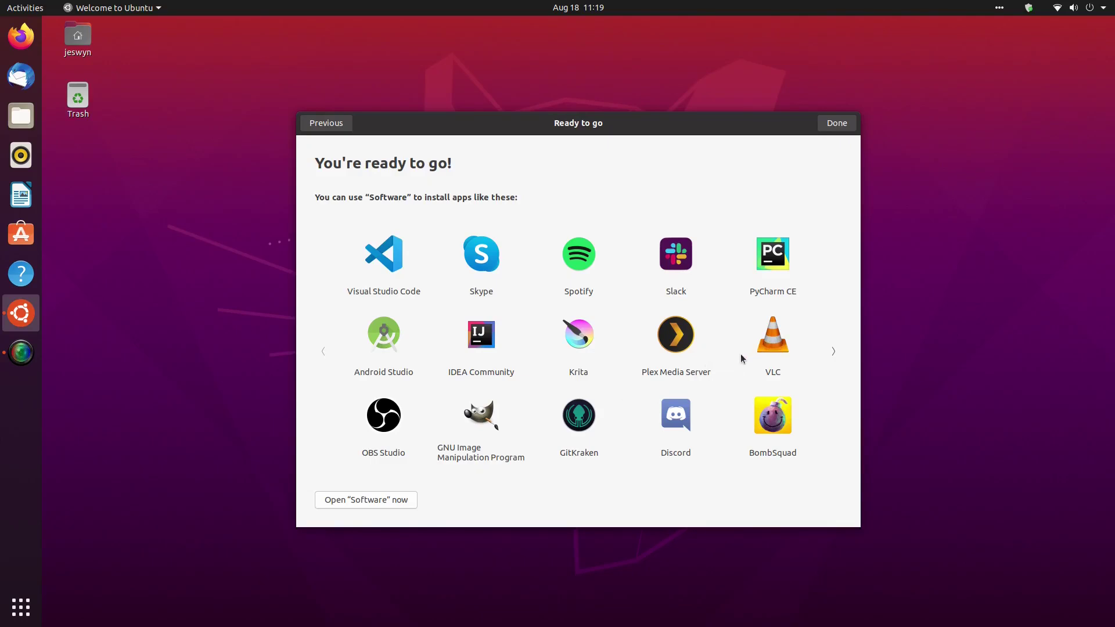
left_click(830, 122)
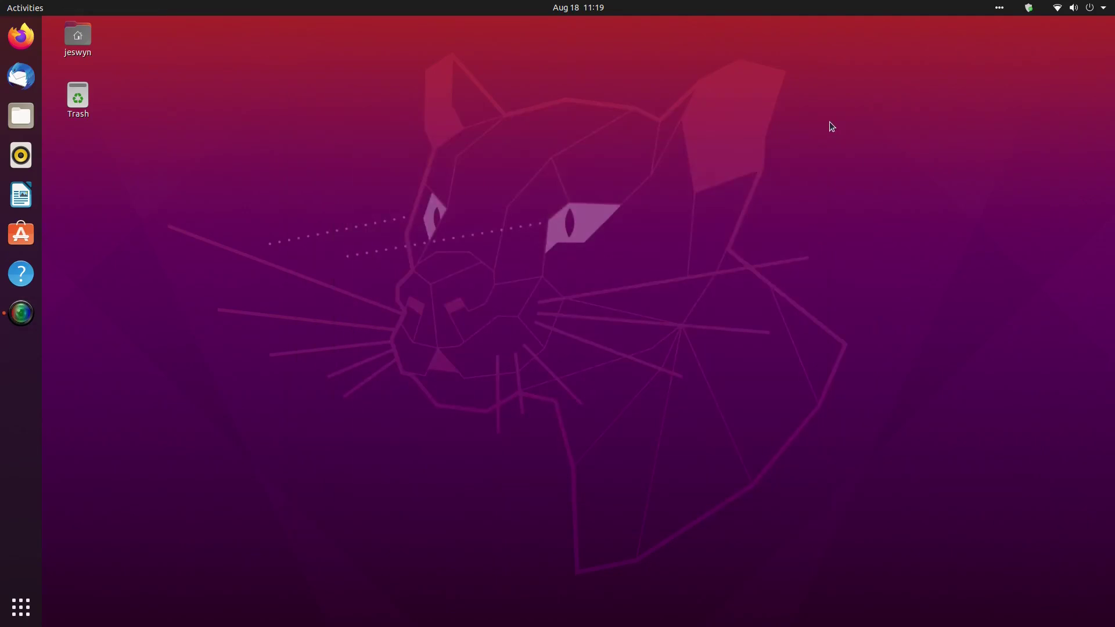